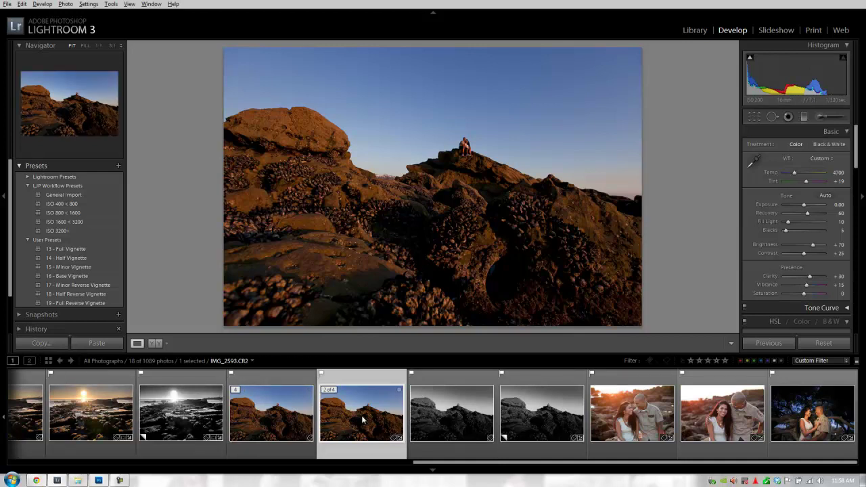
Step: Send the rocky seaside photo IMG_2593 from Lightroom to Photoshop as an edit copy (Ctrl+E)
key("ctrl+e")
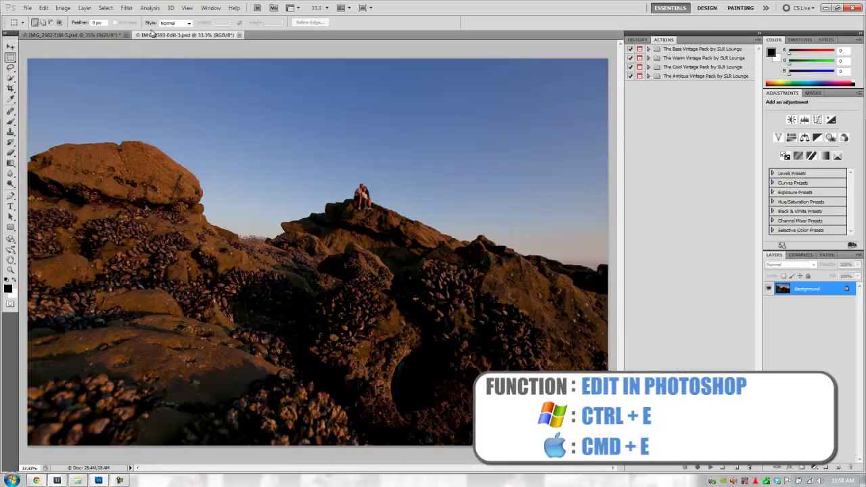
Step: Close the couple photo IMG_2682 without saving changes
left_click(105, 34)
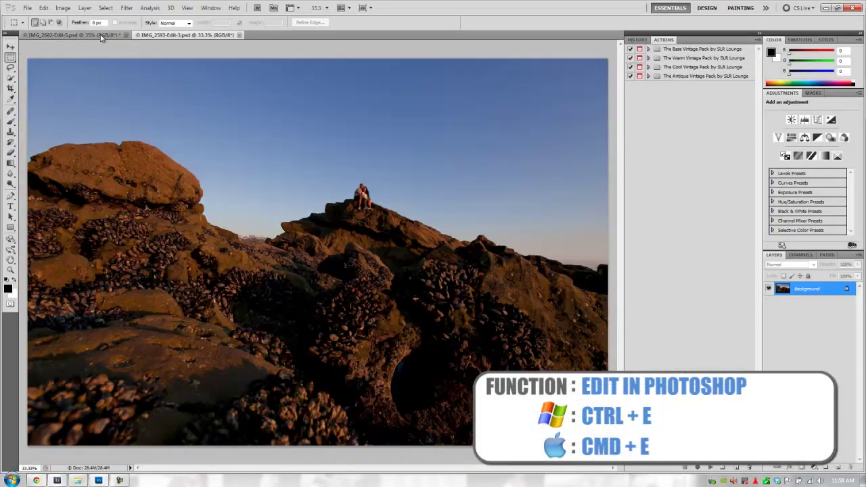
left_click(126, 34)
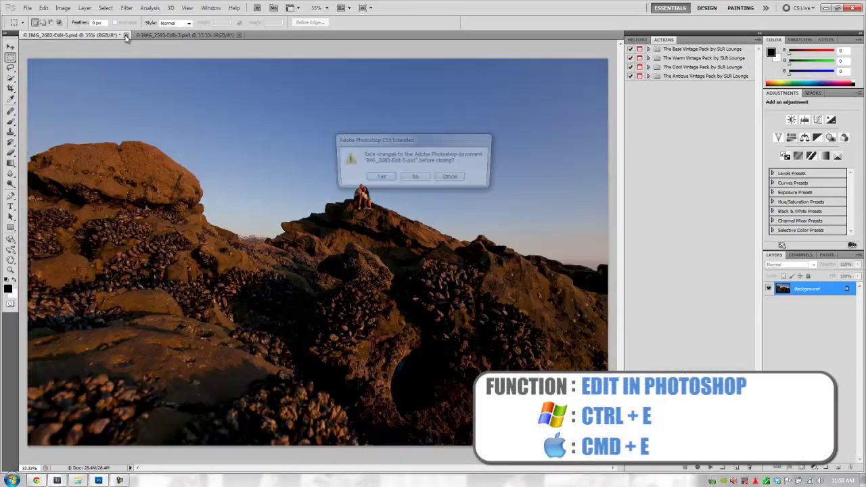
left_click(416, 177)
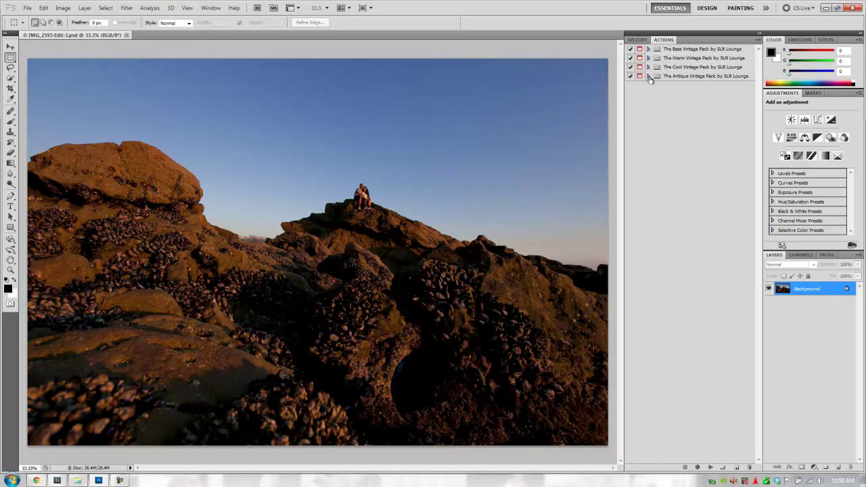
Step: Apply the Antique Vintage Pack's Azure B&W + Neutral Punch action and lower its group opacity to about 50%
left_click(648, 76)
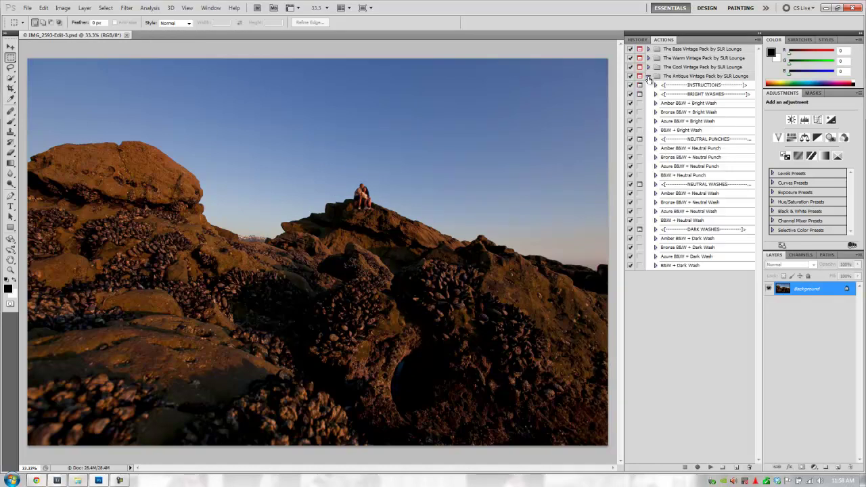
left_click(685, 168)
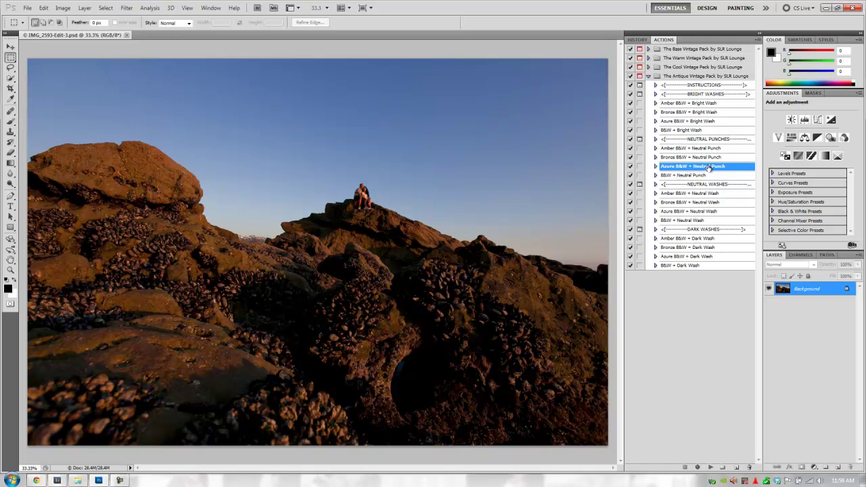
left_click(709, 467)
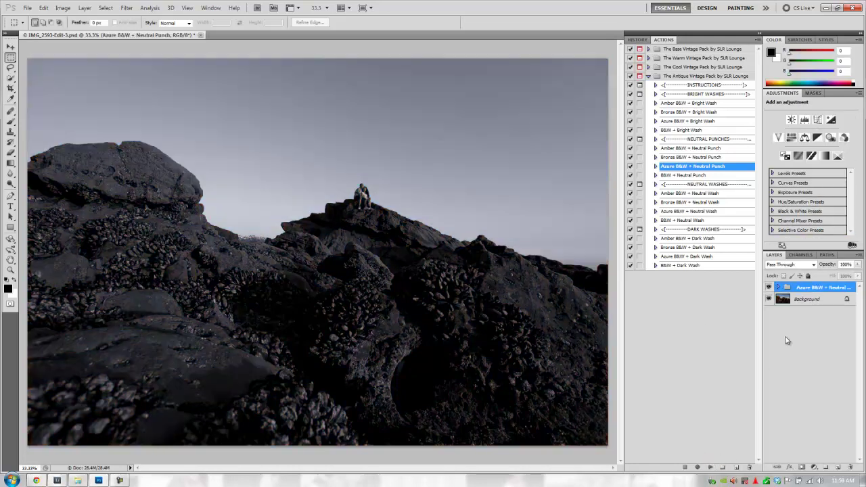
left_click_drag(826, 269, 810, 265)
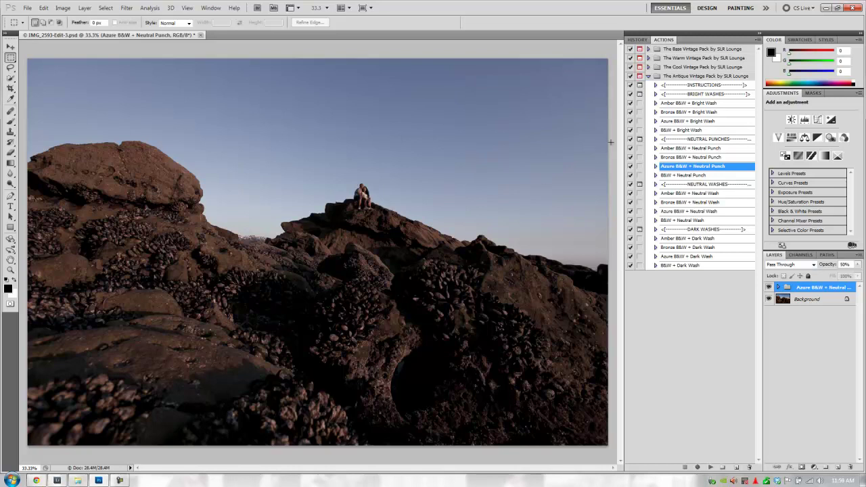
left_click(649, 76)
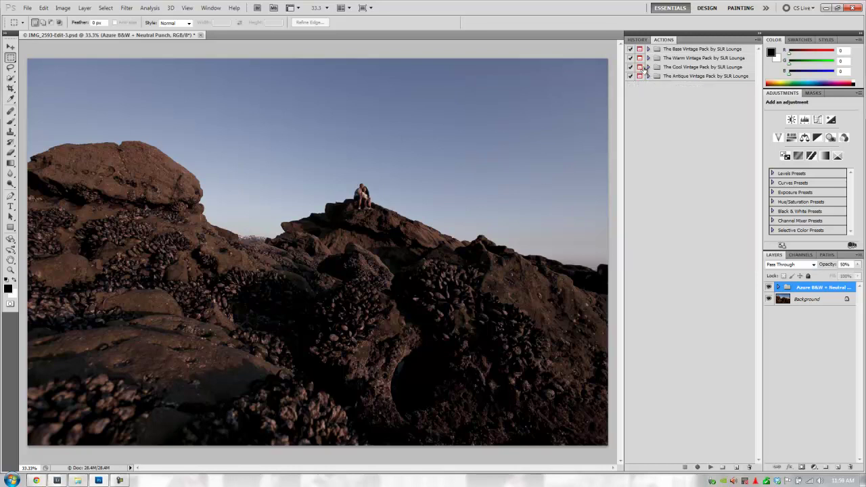
Step: Play the Cool Vintage Pack's Azure + Neutral Punch and move its group above Azure B&W
left_click(648, 67)
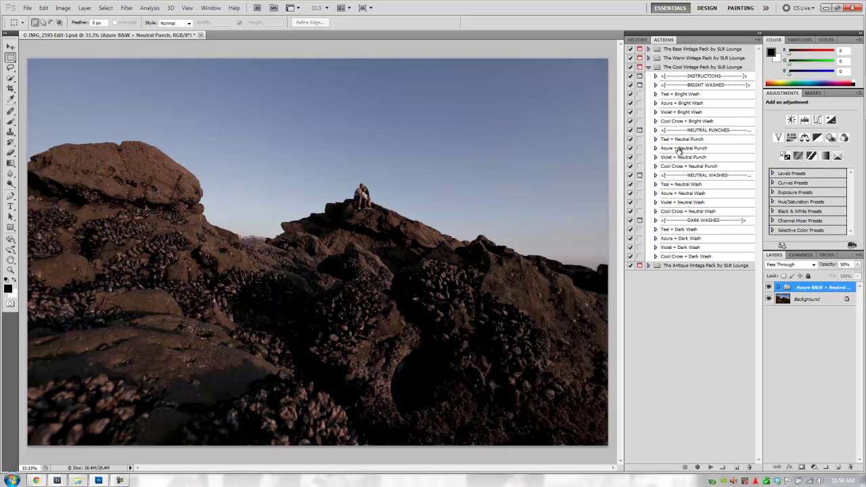
left_click(689, 150)
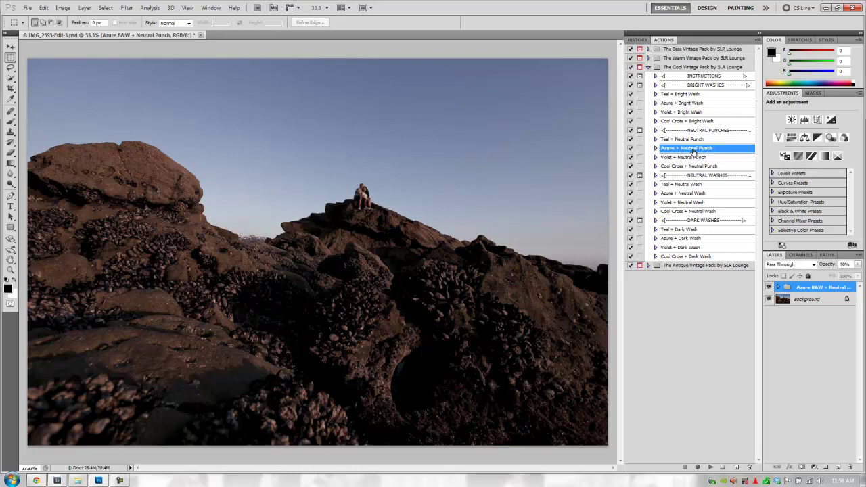
left_click(710, 467)
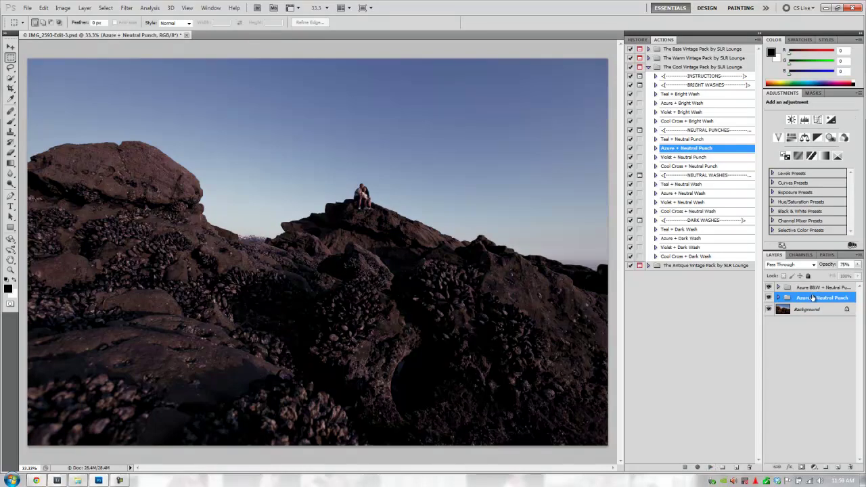
left_click_drag(809, 299, 815, 266)
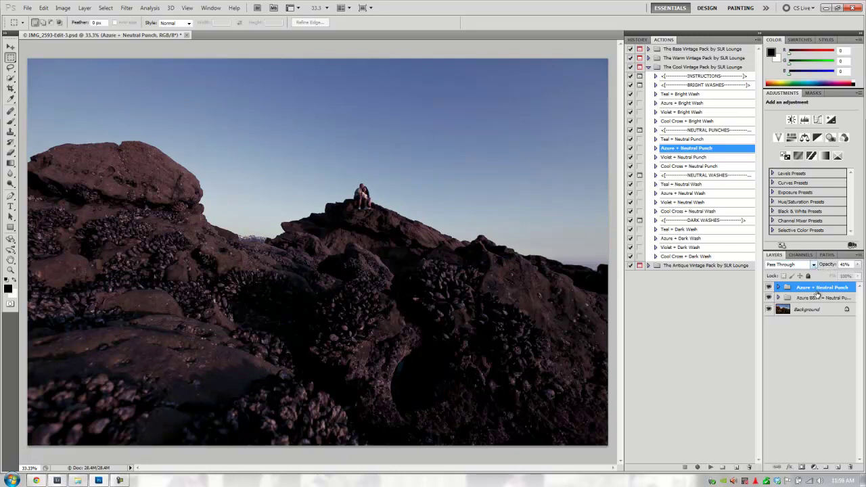
Step: Run the Base Vintage Pack's Brighten, Contrast Fade and Saturate actions together
left_click(648, 68)
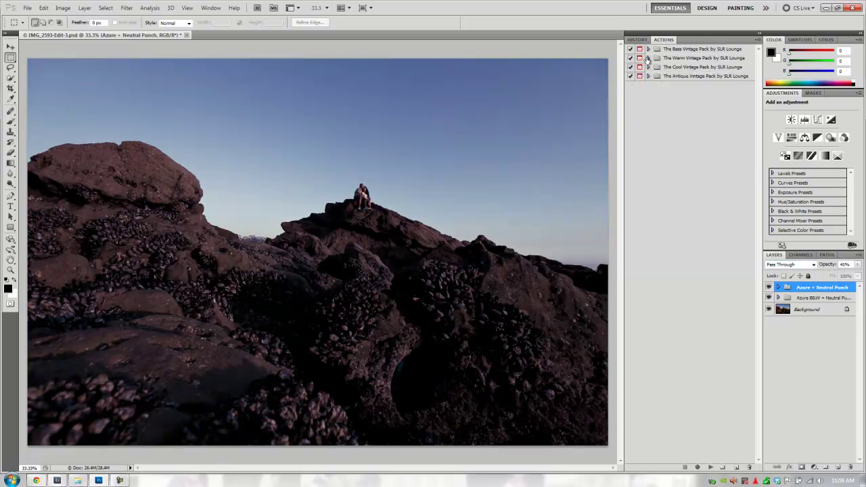
left_click(648, 49)
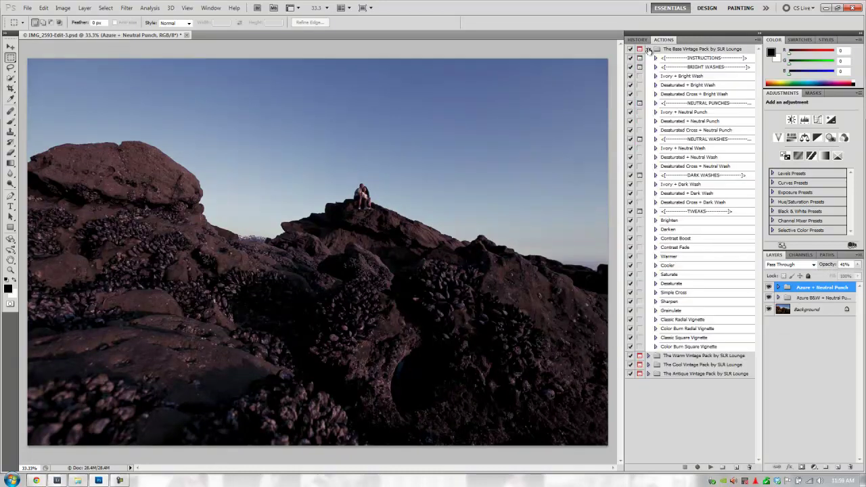
left_click(683, 223)
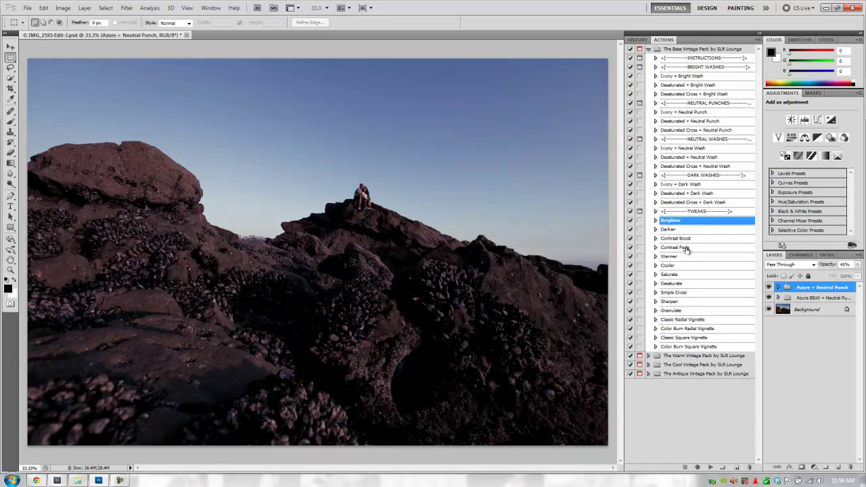
left_click(689, 248, "ctrl")
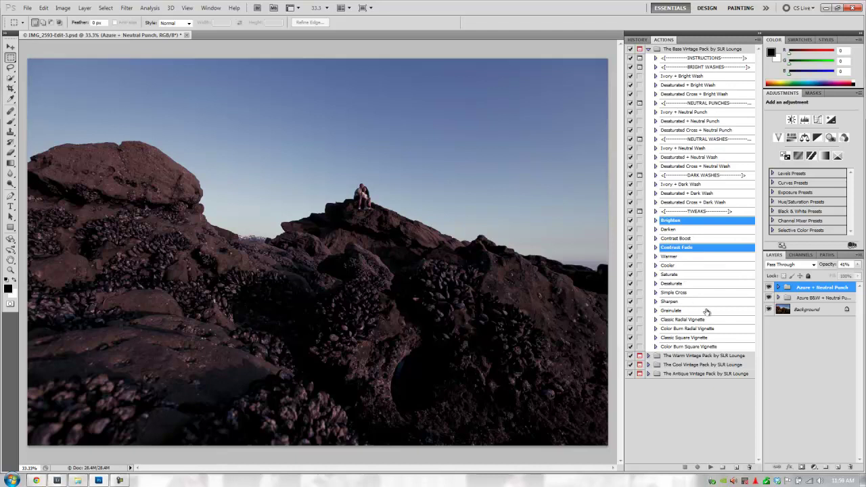
left_click(690, 275, "ctrl")
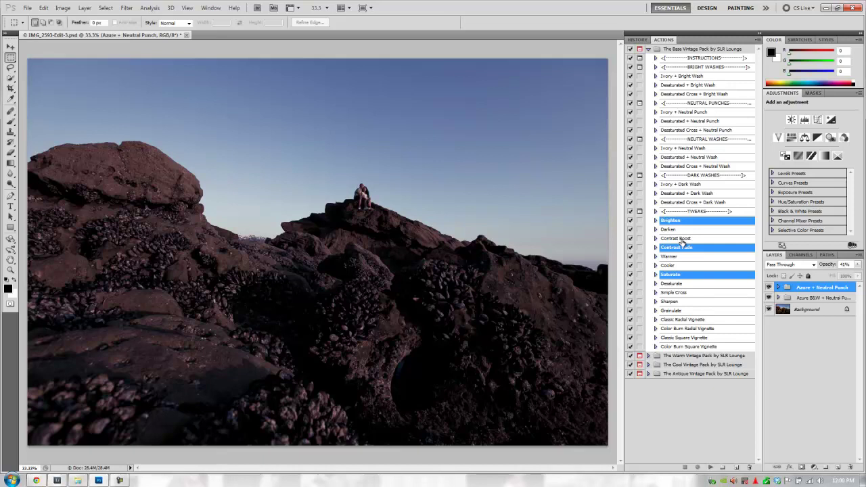
left_click(711, 467)
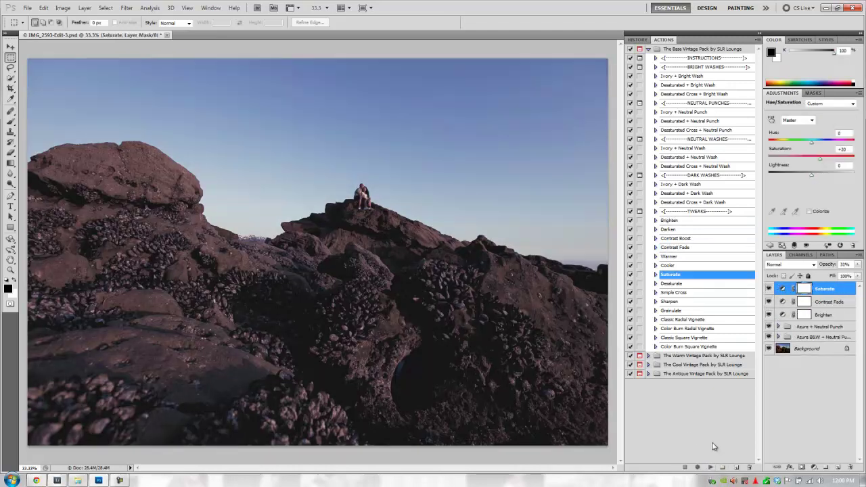
Step: Set Contrast Fade to 37%, raise Brighten slightly, leave Saturate at 41%, and select all added layers
left_click(822, 302)
left_click_drag(828, 266, 824, 266)
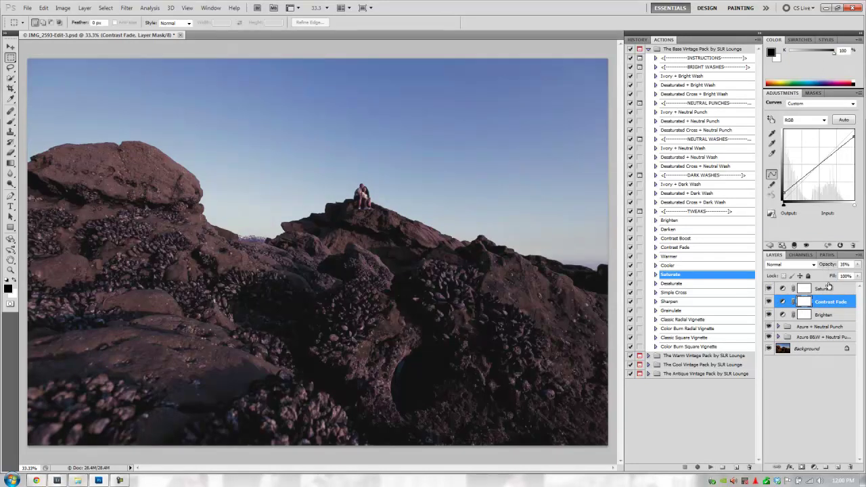
left_click(829, 298)
left_click(827, 312)
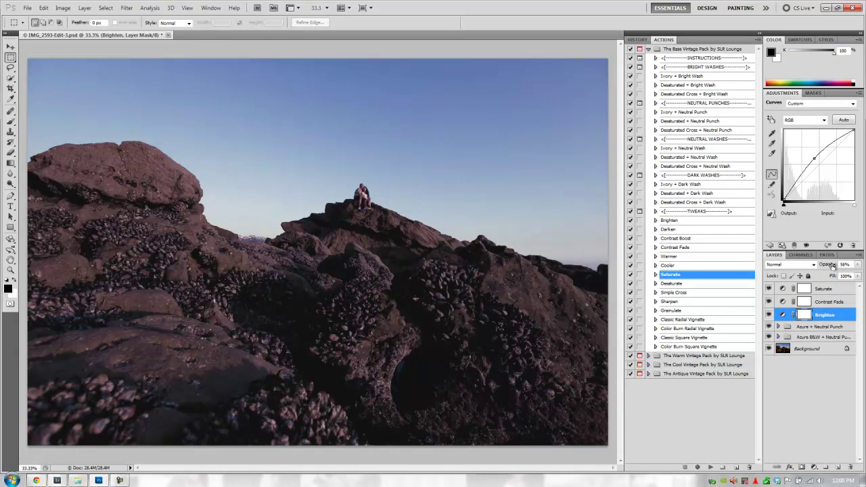
left_click_drag(833, 266, 829, 266)
left_click(826, 288)
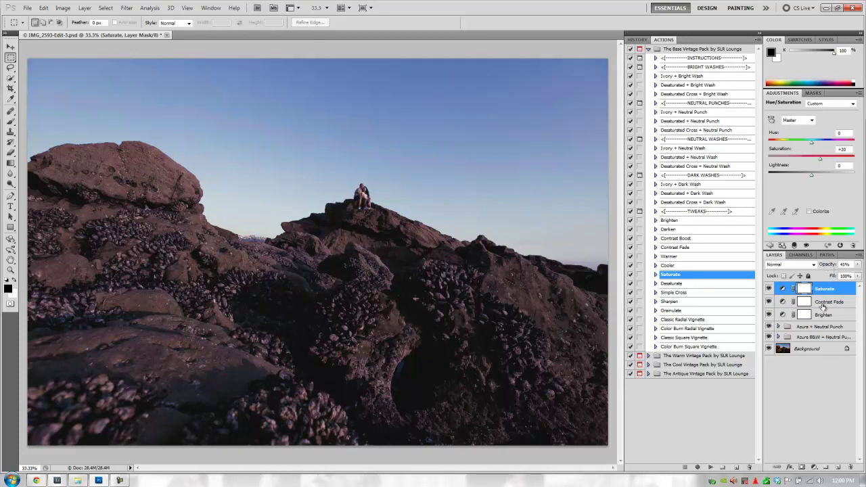
left_click(824, 338, "shift")
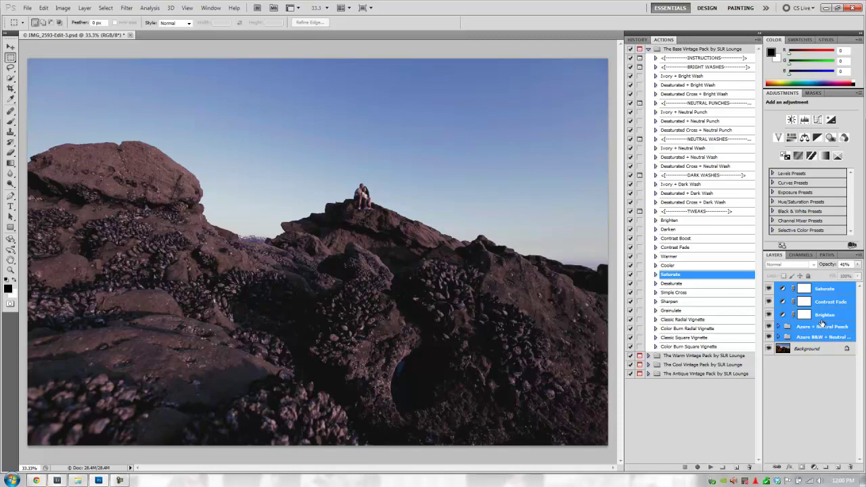
Step: Delete all added layers, then apply Violet + Neutral Punch with its group at about 50% opacity
left_click_drag(822, 322, 850, 467)
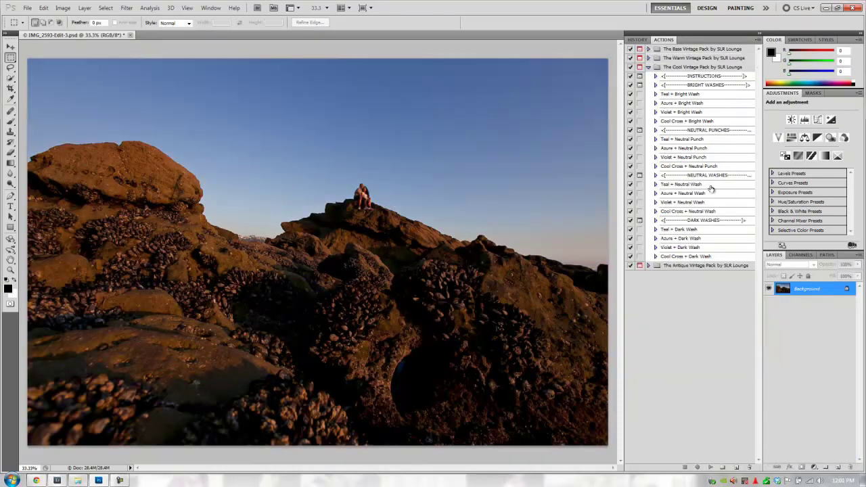
left_click(697, 157)
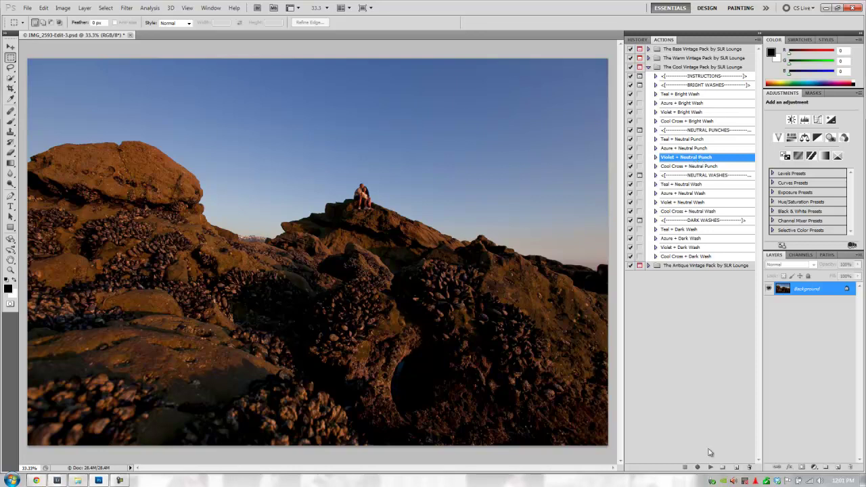
left_click(711, 467)
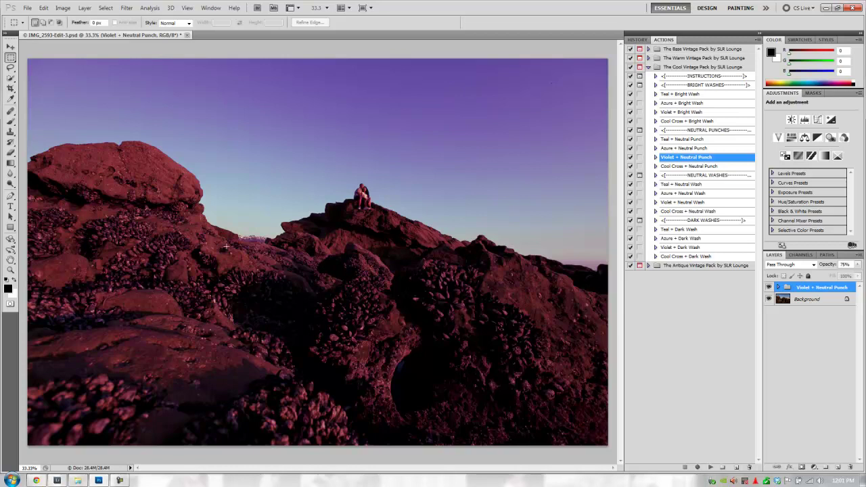
left_click_drag(833, 264, 819, 268)
Step: Apply the Warm Vintage Pack's Crimson + Dark Wash at 29% opacity above the Violet + Neutral Punch group
left_click(648, 59)
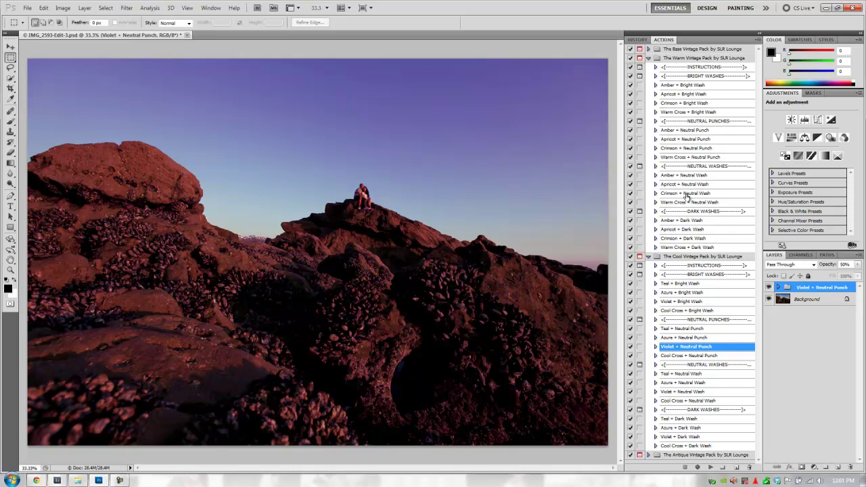
left_click(677, 240)
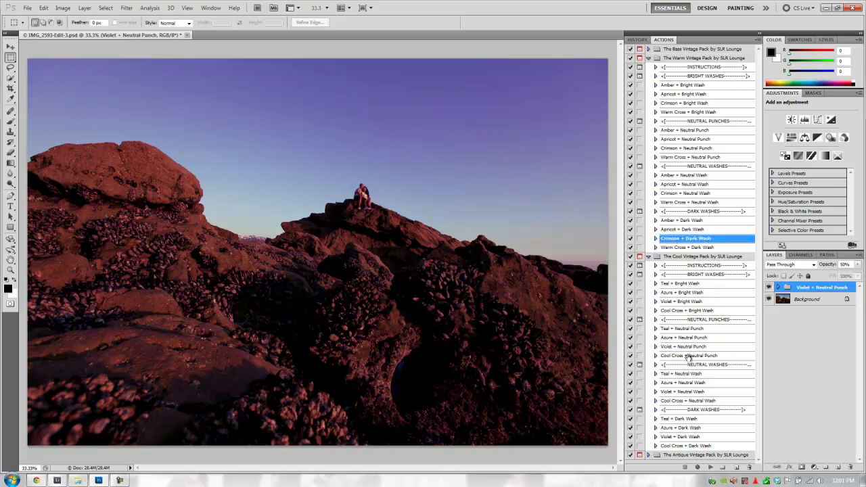
left_click(711, 468)
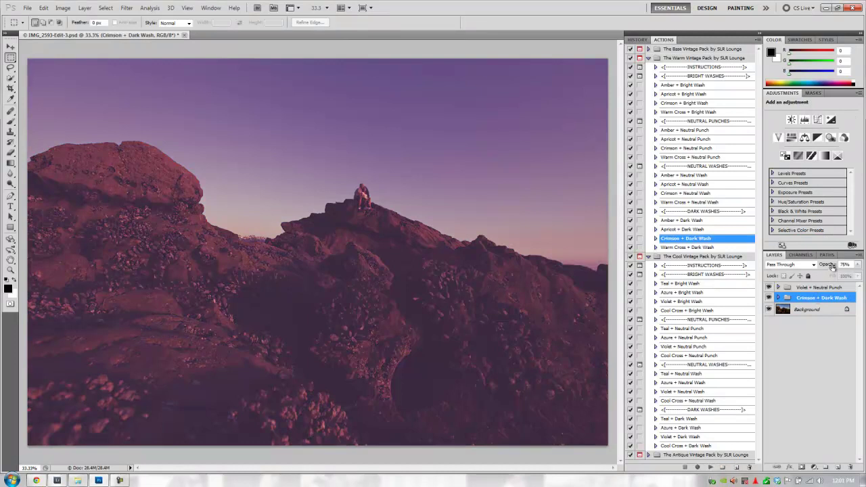
left_click_drag(832, 266, 821, 269)
left_click_drag(814, 303, 822, 266)
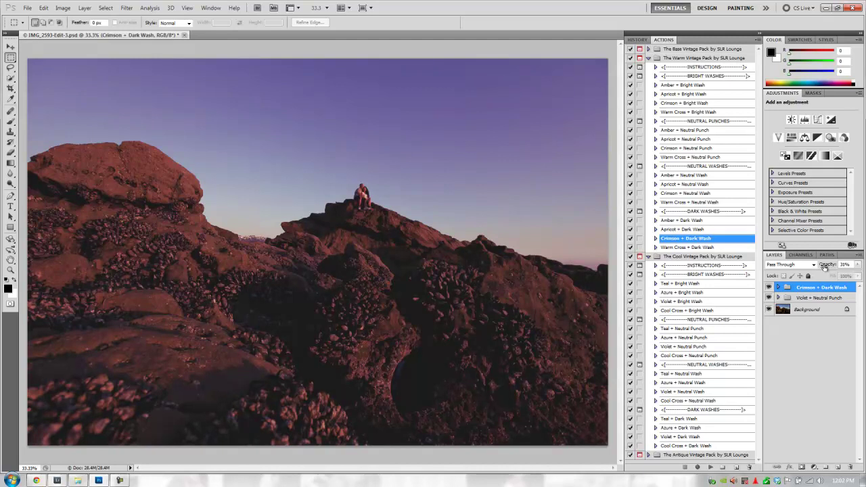
Step: Run the Base Vintage Pack's Brighten, Contrast Boost and Simple Cross actions together
left_click(649, 49)
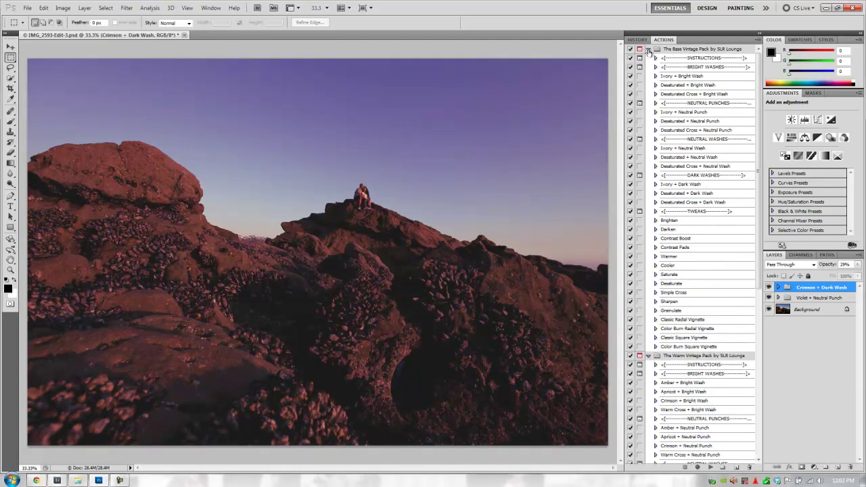
left_click(690, 222)
left_click(684, 239, "ctrl")
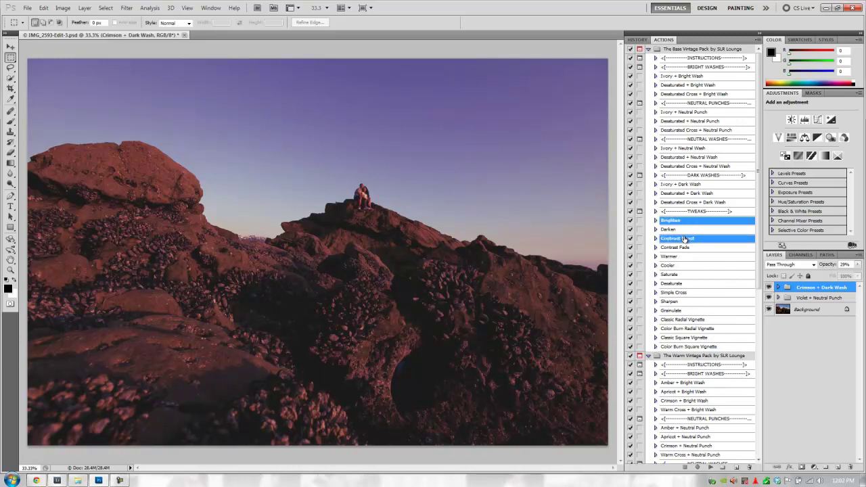
left_click(687, 295, "ctrl")
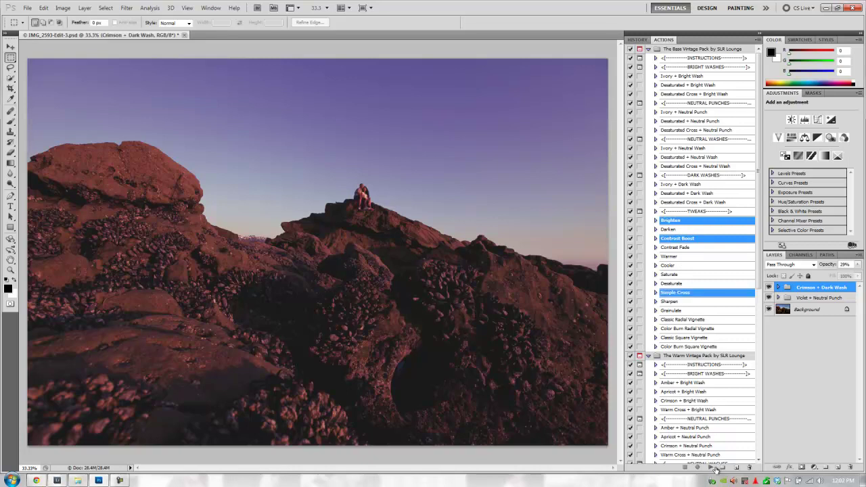
left_click(711, 468)
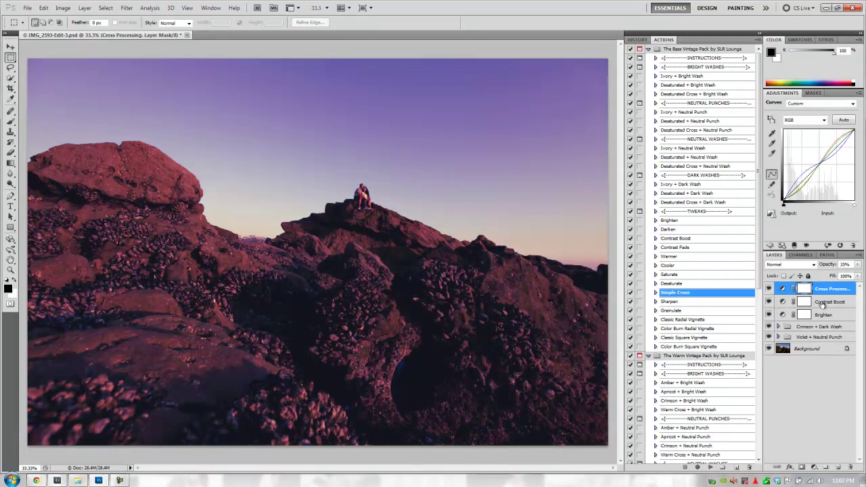
Step: Set Contrast Boost opacity to 63% and fade Cross Processing to 19%
left_click(823, 303)
left_click_drag(832, 266, 833, 266)
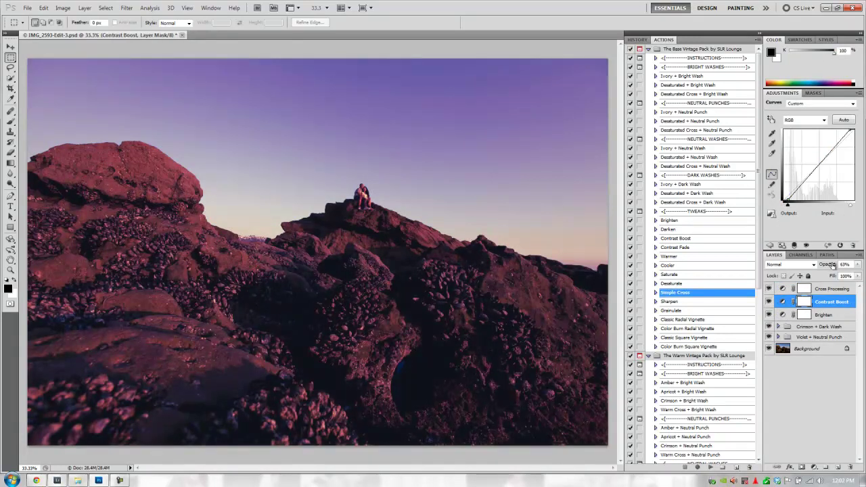
left_click(824, 314)
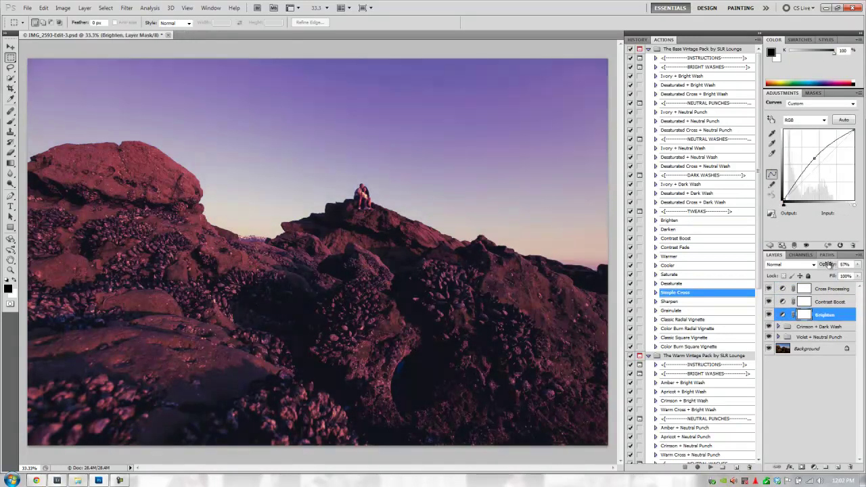
left_click(828, 289)
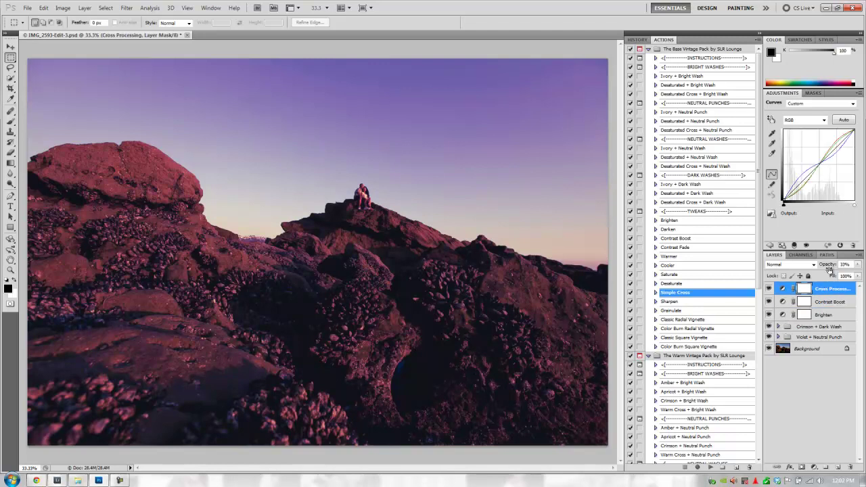
mouse_move(825, 268)
left_mouse_down()
mouse_move(815, 271)
mouse_move(824, 274)
left_mouse_up()
left_click_drag(824, 277, 822, 277)
Step: Delete every added layer and group, and collapse the Base, Warm and Cool Vintage Packs
left_click(816, 336, "shift")
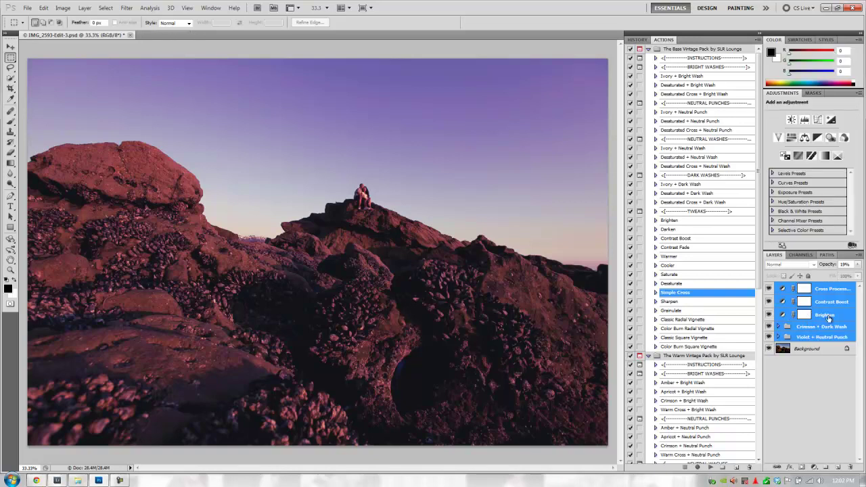
left_click_drag(819, 325, 851, 467)
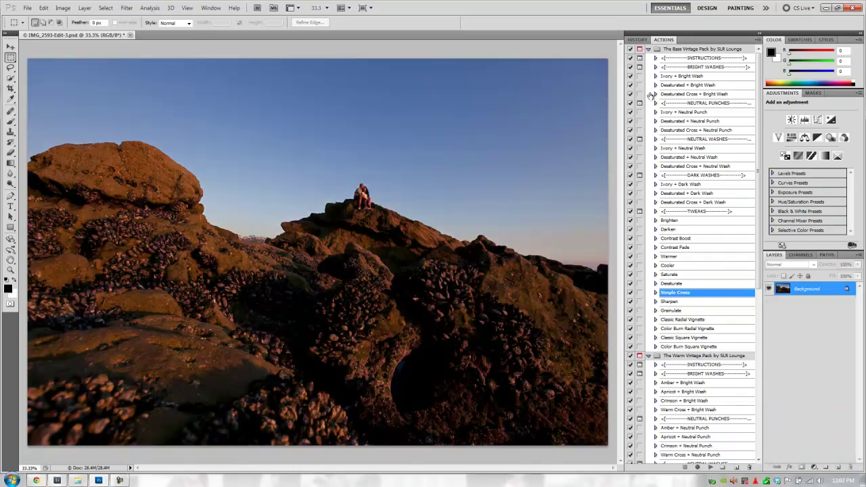
left_click(648, 49)
left_click(648, 58)
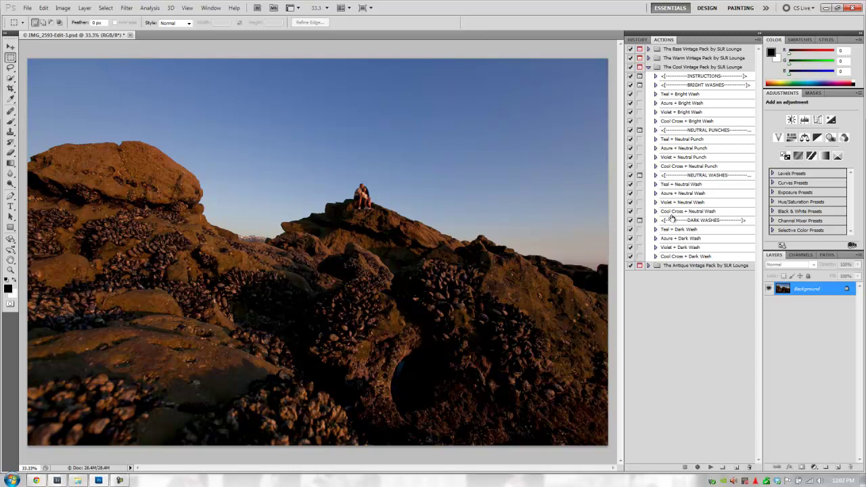
left_click(648, 67)
Step: Apply the Antique Vintage Pack's B&W + Neutral Punch to turn the photo black and white
left_click(649, 76)
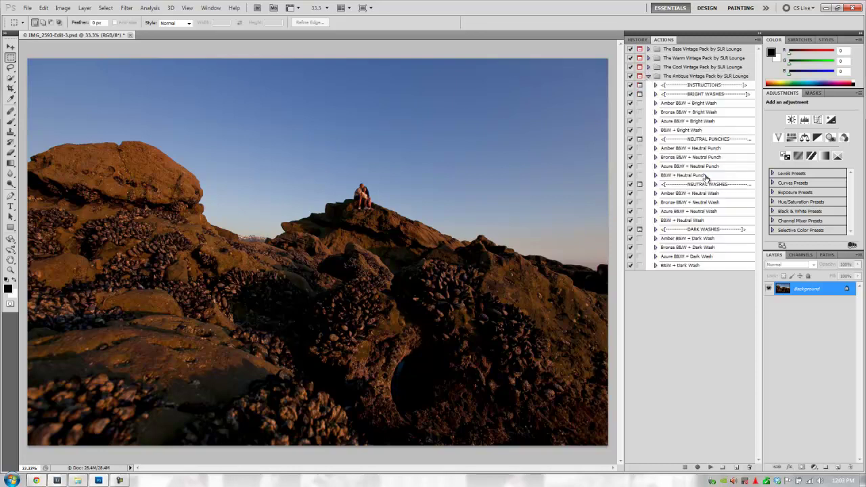
left_click(705, 176)
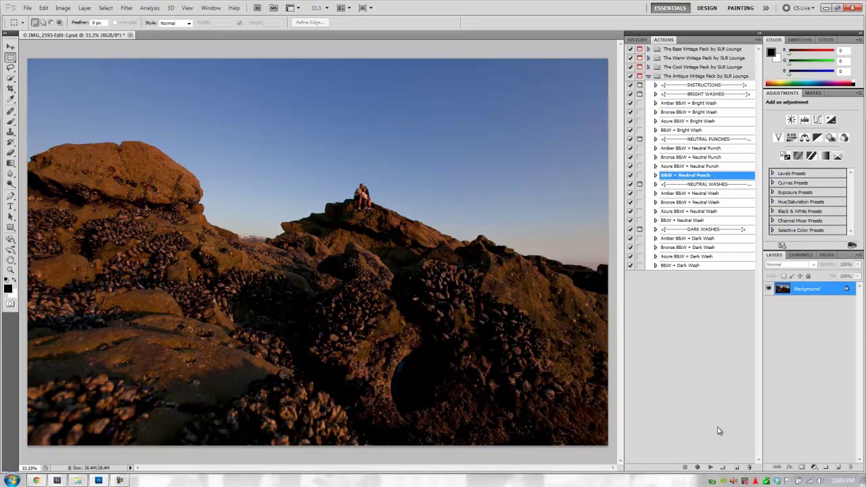
left_click(709, 468)
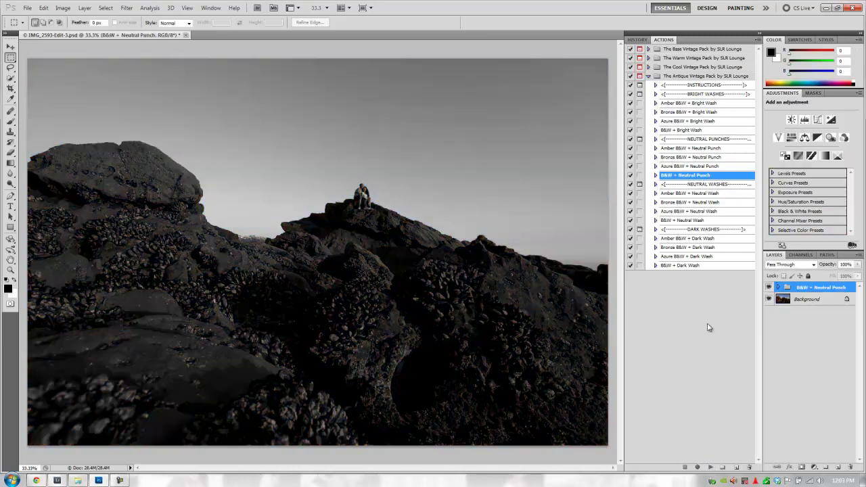
left_click(648, 76)
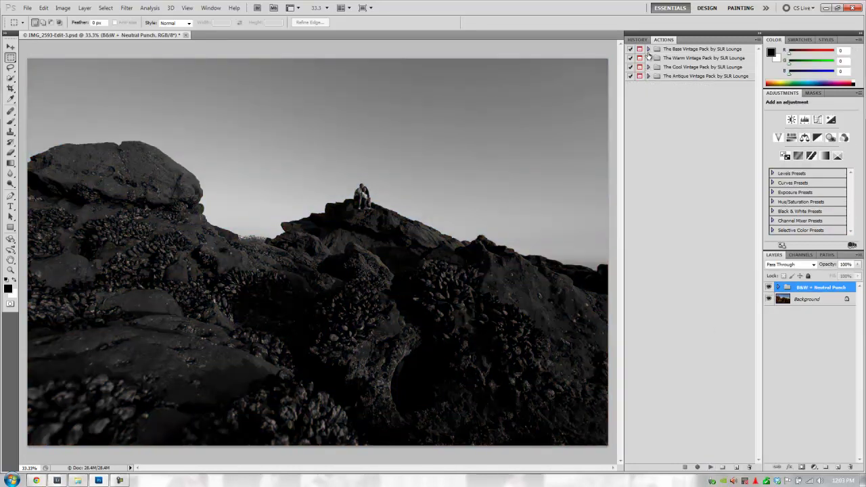
left_click(648, 49)
Step: Run the Brighten and Simple Cross actions together over the black-and-white group
left_click(692, 223)
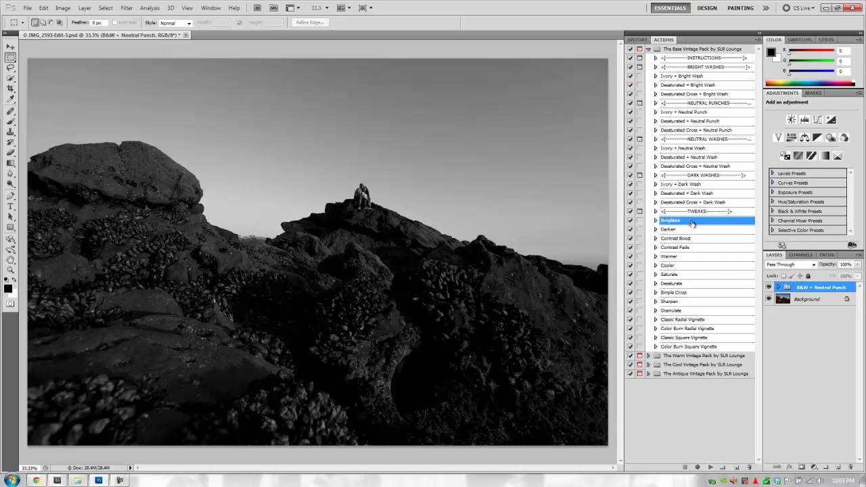
left_click(674, 293, "ctrl")
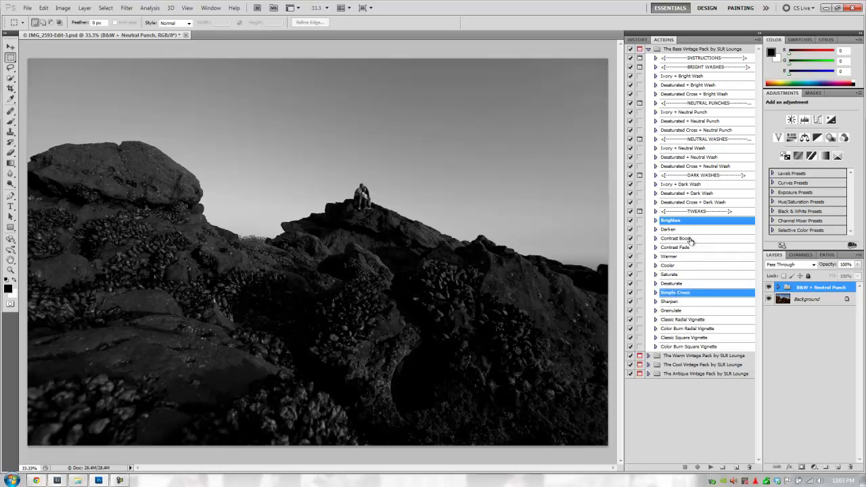
left_click(711, 466)
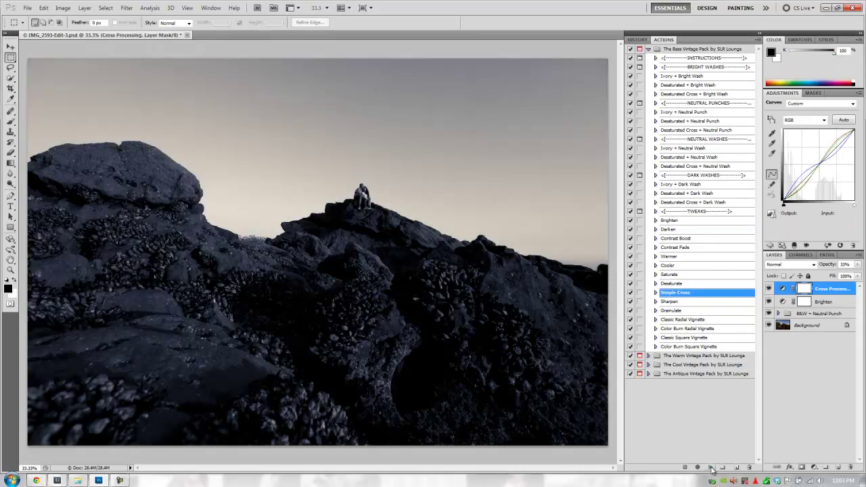
Step: Set Brighten opacity to 67% and reduce Cross Processing to a faint tint
left_click(815, 304)
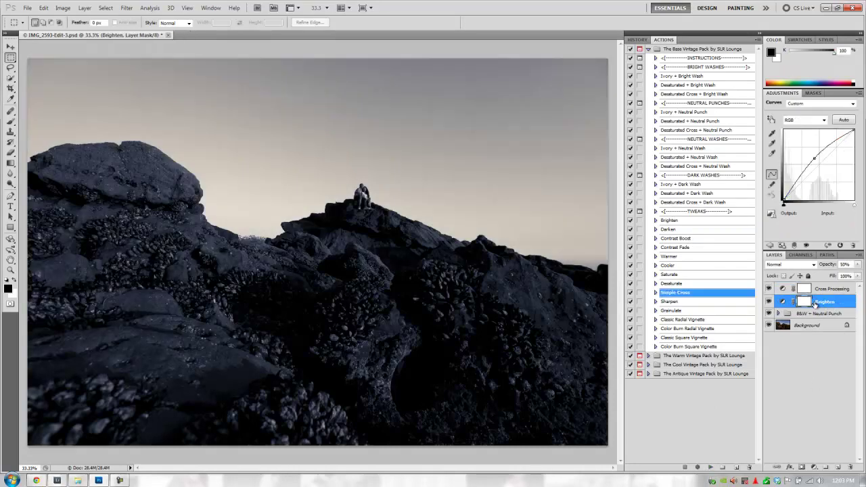
left_click_drag(830, 264, 837, 264)
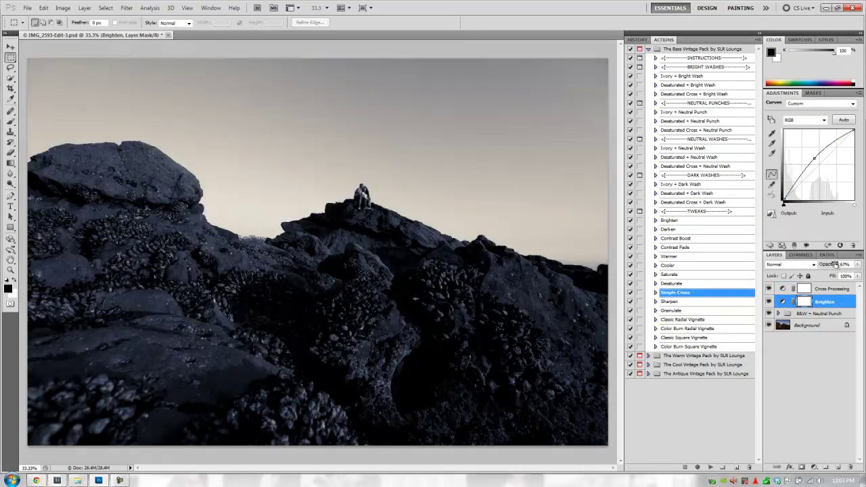
left_click(820, 290)
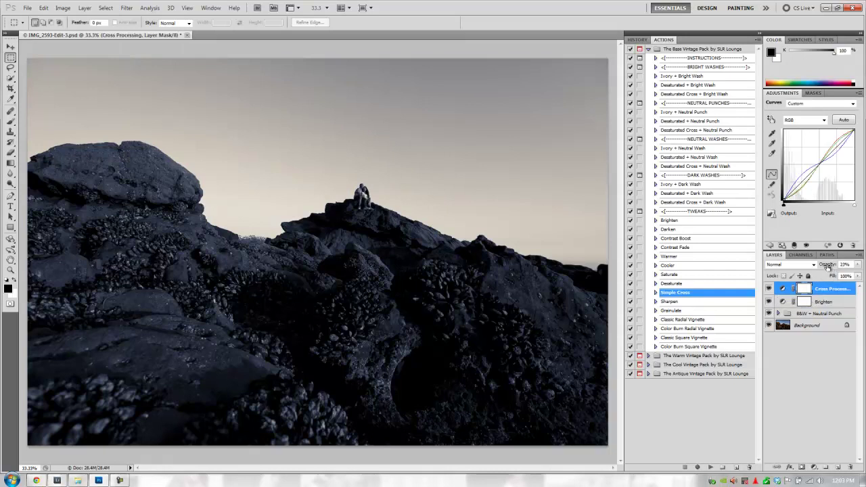
left_click_drag(826, 266, 810, 268)
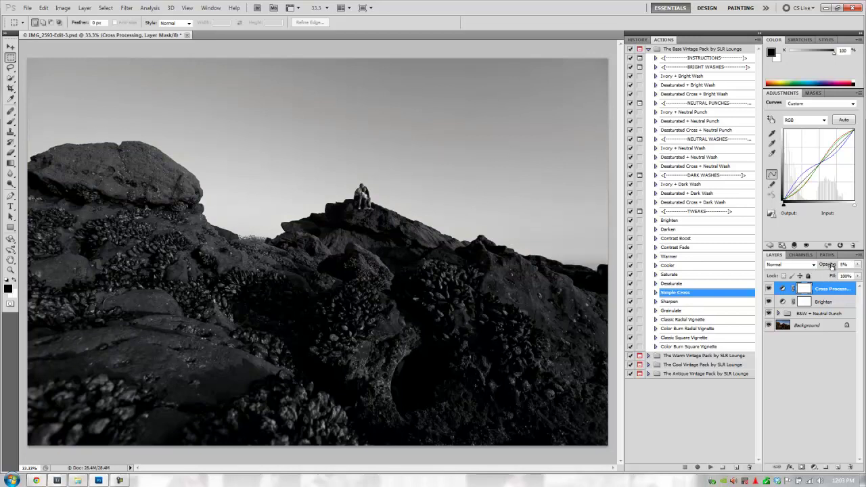
left_click_drag(831, 264, 829, 266)
left_click(822, 304)
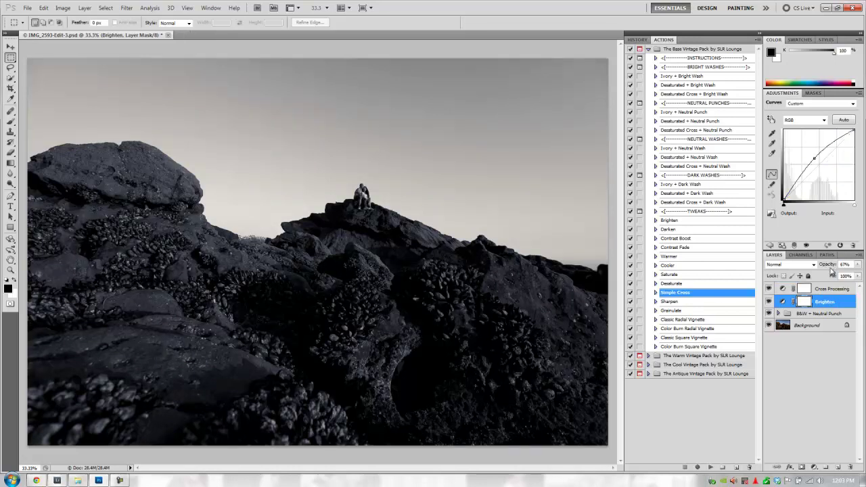
Step: Raise Brighten to 77%, then try the Contrast Fade action and discard its layer
left_click_drag(831, 266, 835, 268)
left_click(703, 248)
left_click(710, 467)
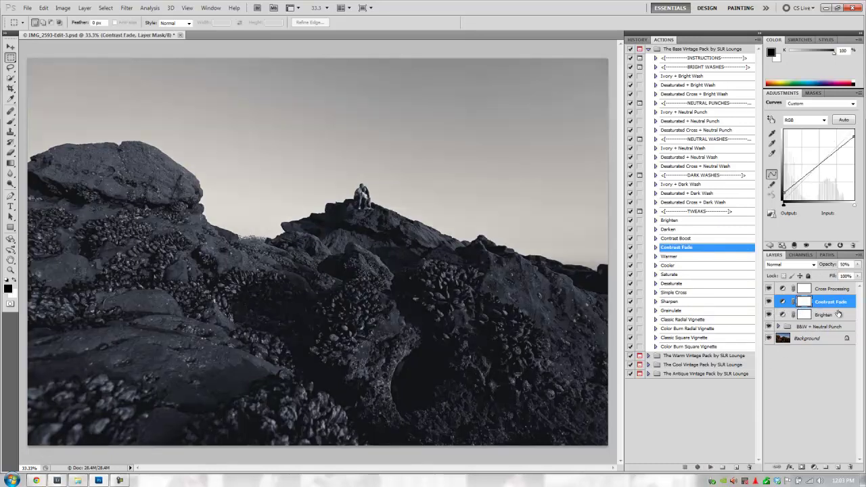
left_click_drag(841, 301, 851, 466)
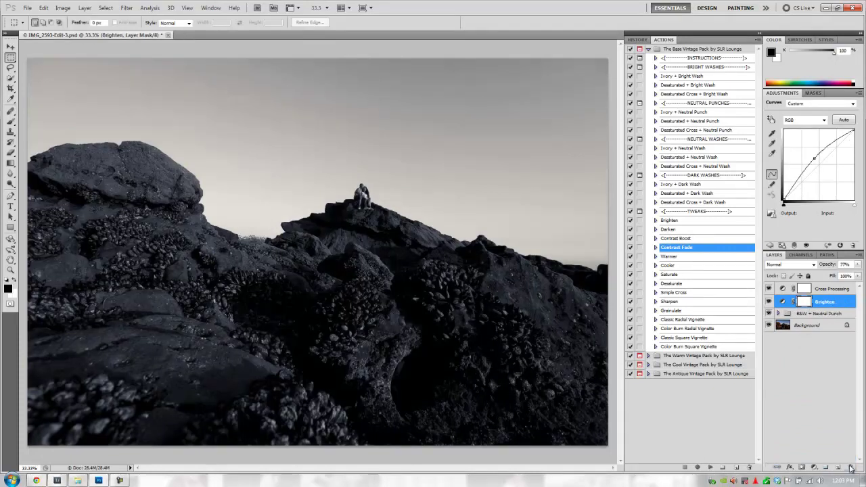